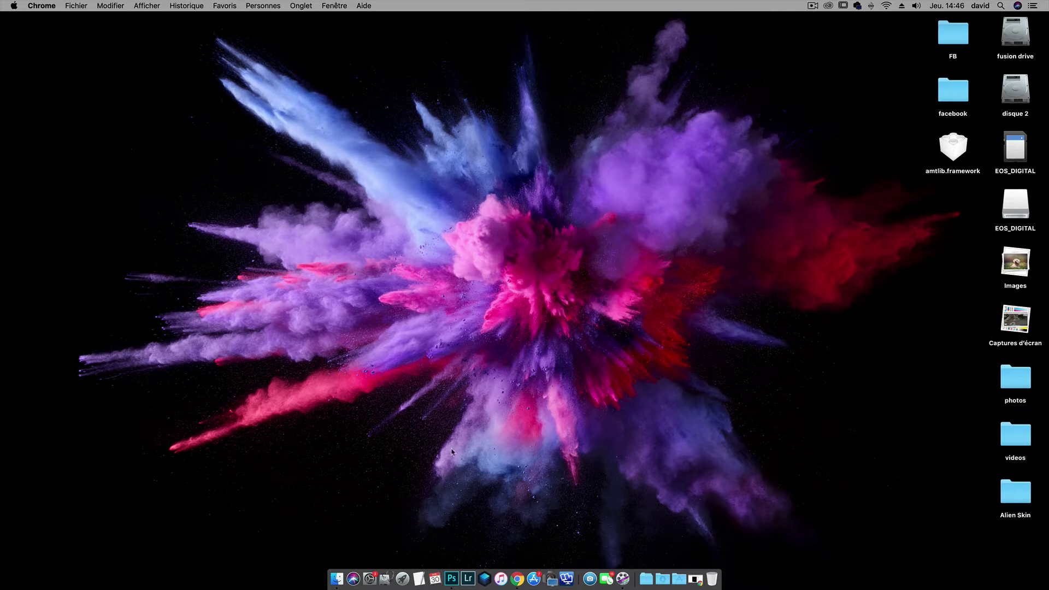
Step: Switch to Chrome and look through the posts in the Instagram home feed
click(517, 571)
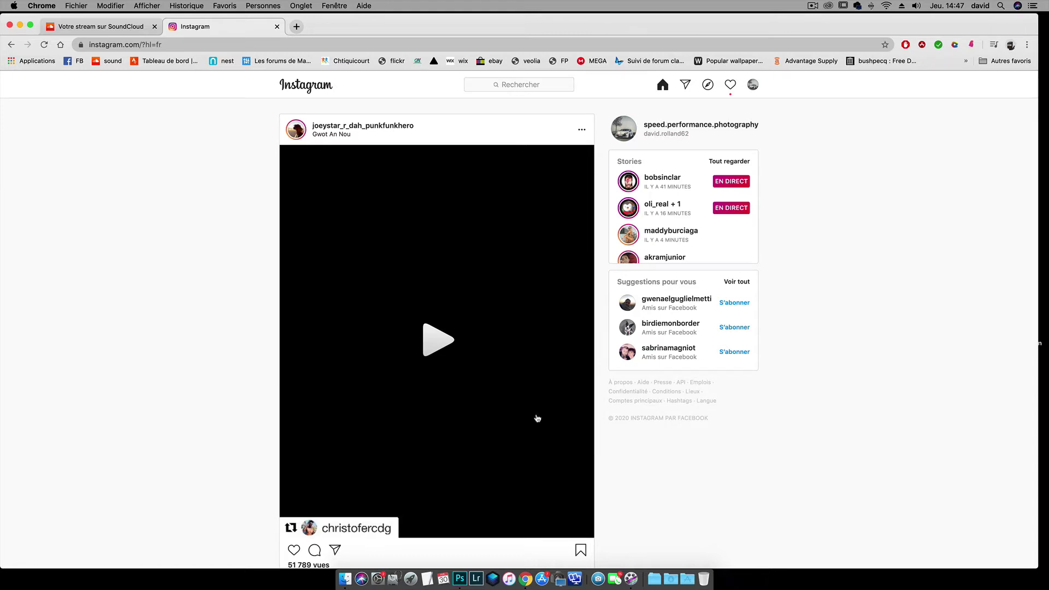
scroll(424, 128, down, 15)
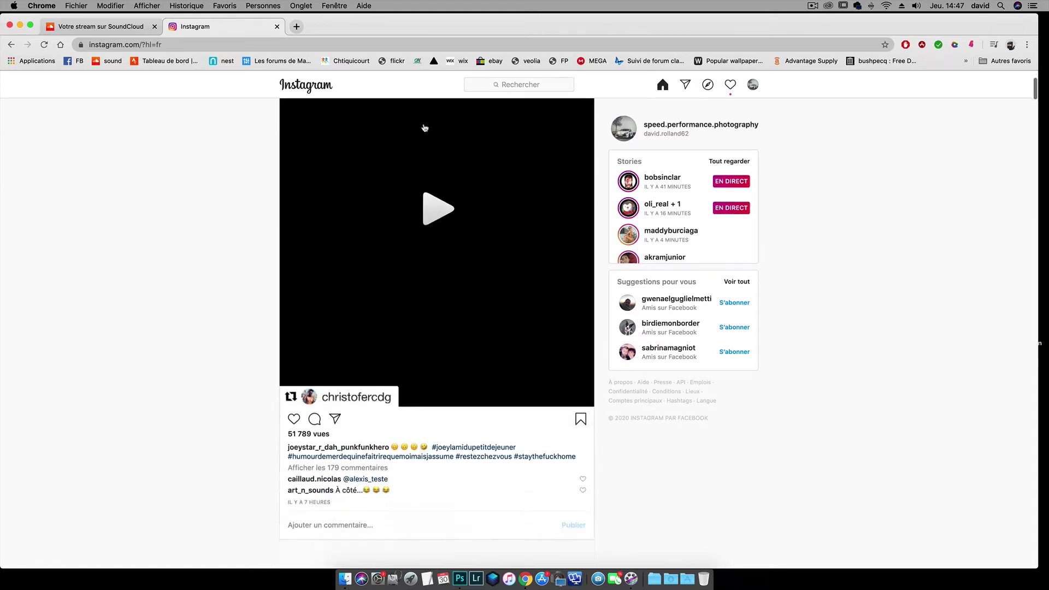
scroll(424, 128, down, 15)
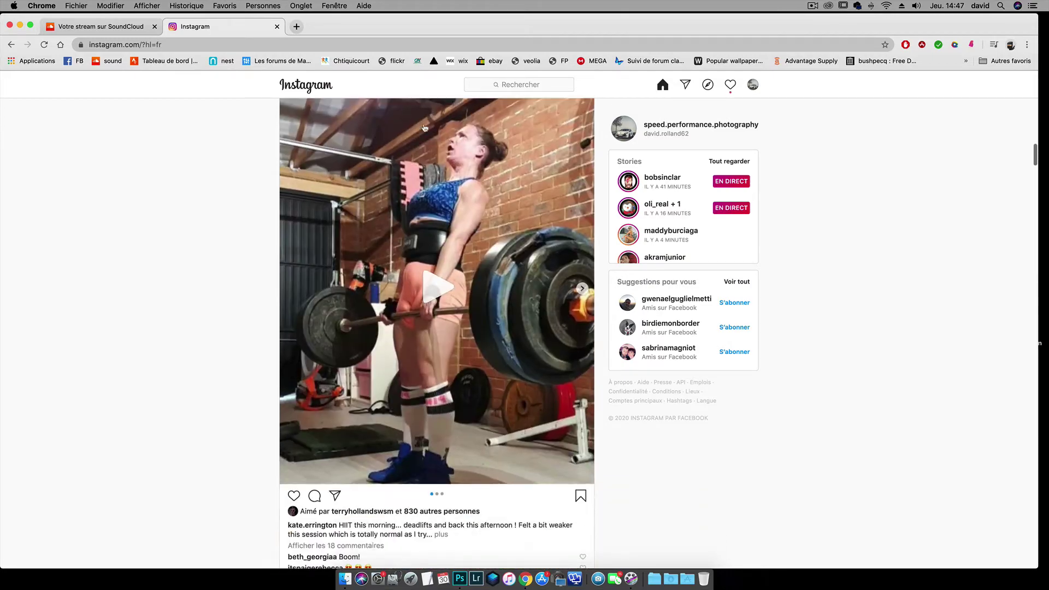
scroll(424, 128, down, 5)
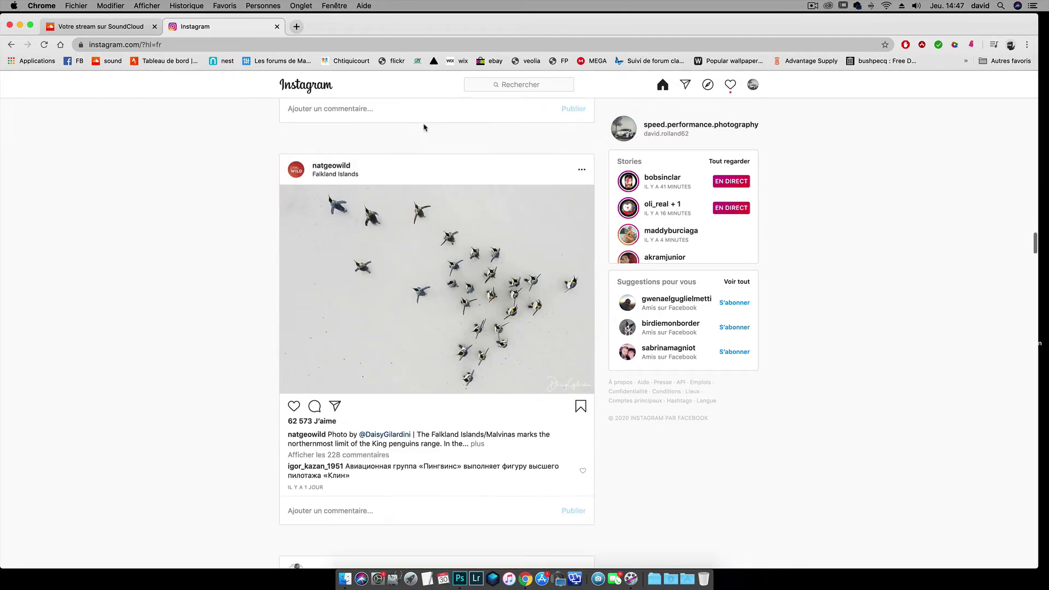
scroll(424, 128, up, 12)
scroll(424, 128, up, 15)
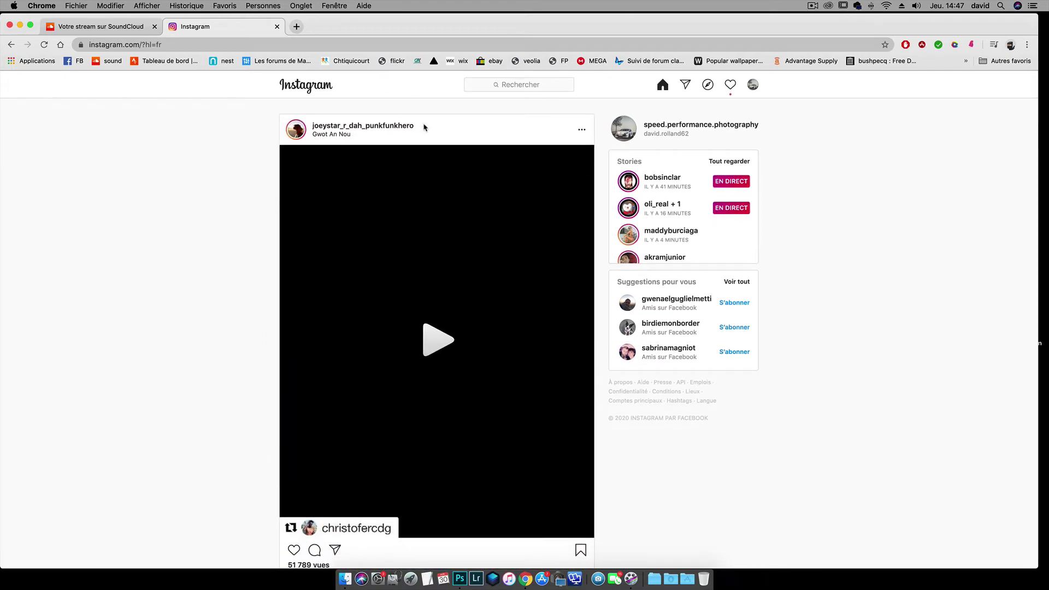
Step: Look through the published photos on the account's own Instagram profile, and return to the home feed
click(672, 126)
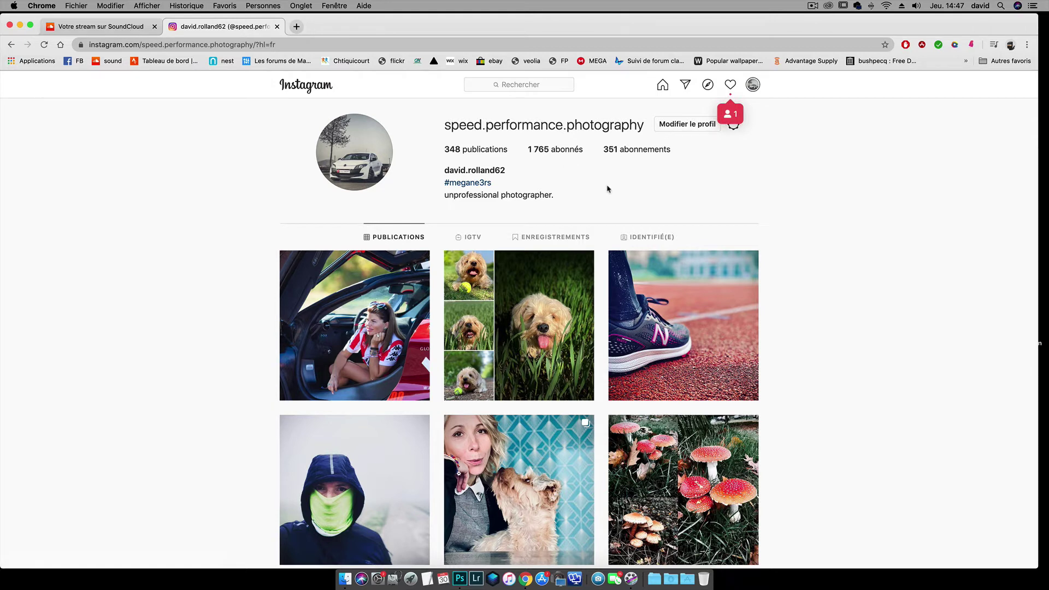
scroll(607, 189, down, 15)
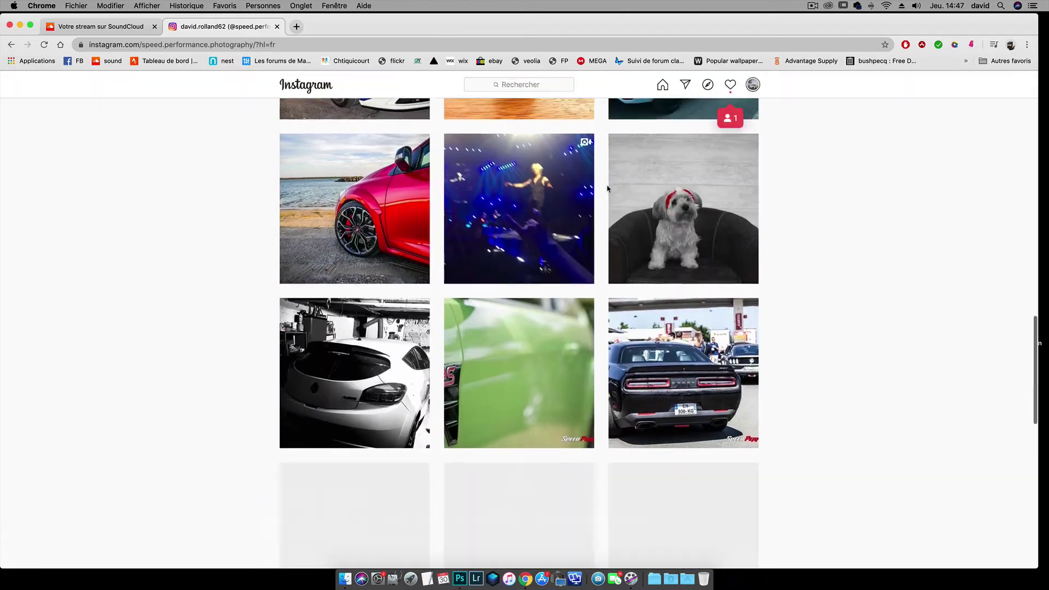
scroll(607, 190, up, 15)
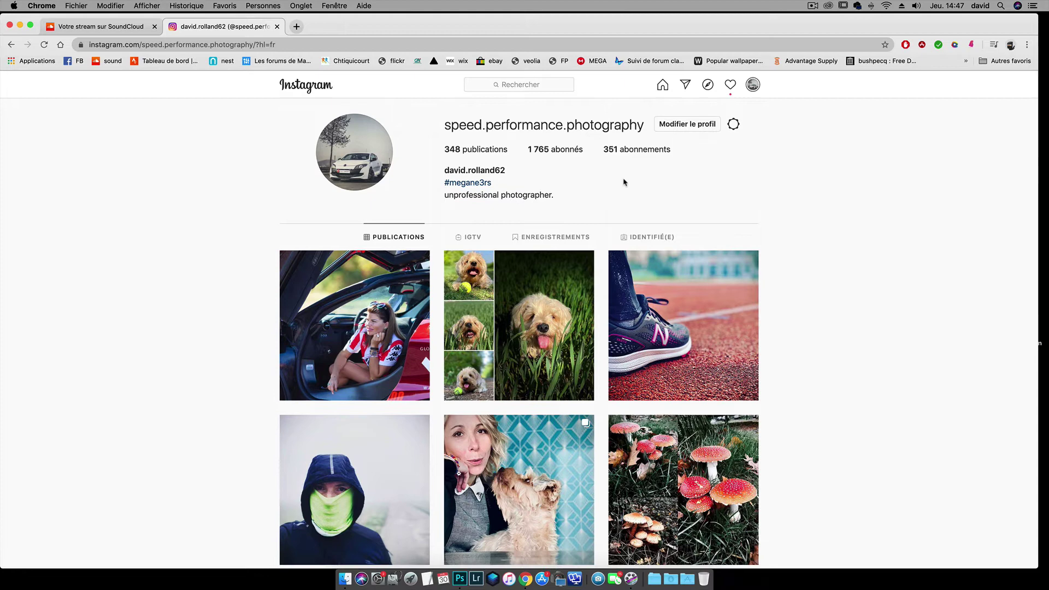
click(662, 85)
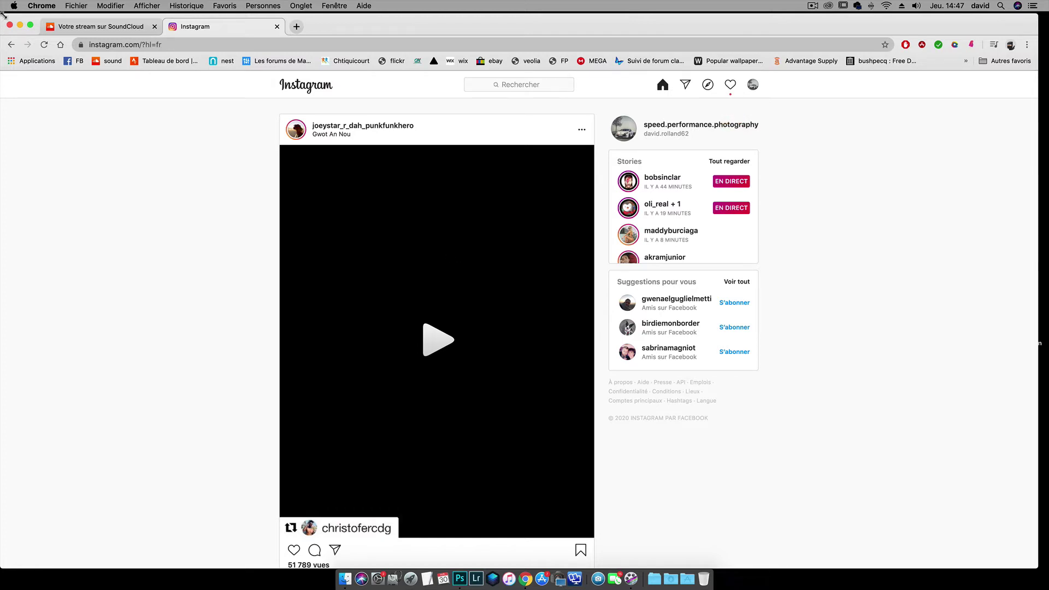
Step: Open Chrome's developer tools for the Instagram page and turn on mobile device emulation
click(152, 6)
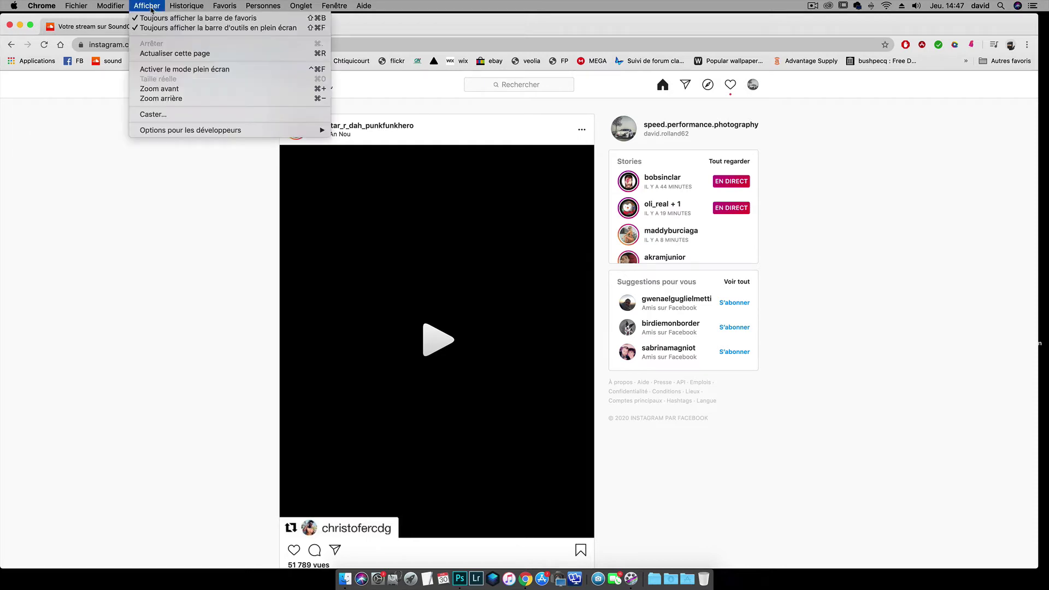
mouse_move(191, 135)
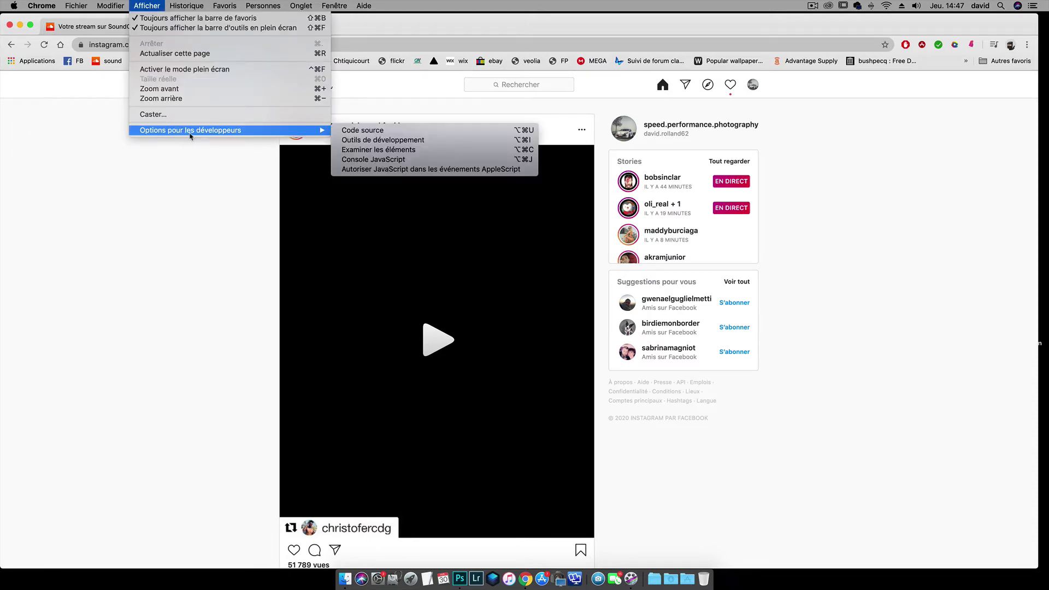
click(387, 141)
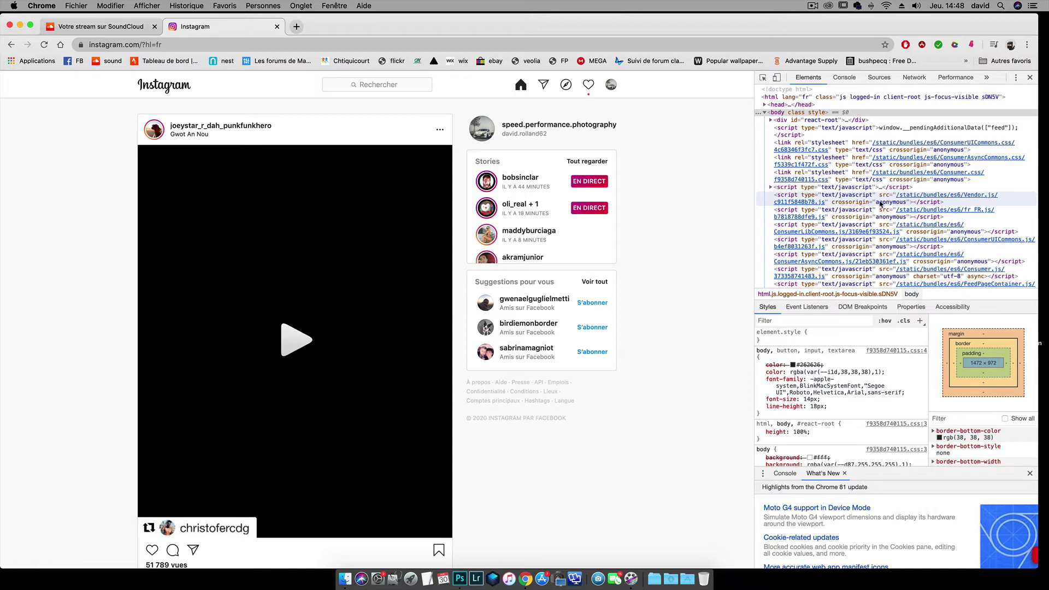
click(777, 80)
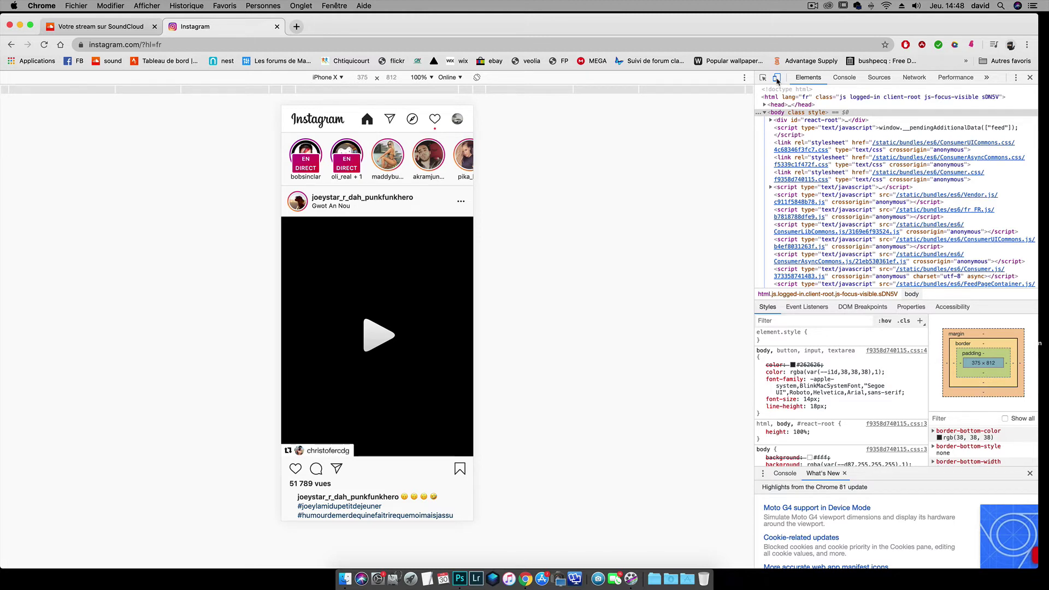
Step: Try the emulated phone preview at 125% and 75% zoom, and set it back to 100%
click(341, 77)
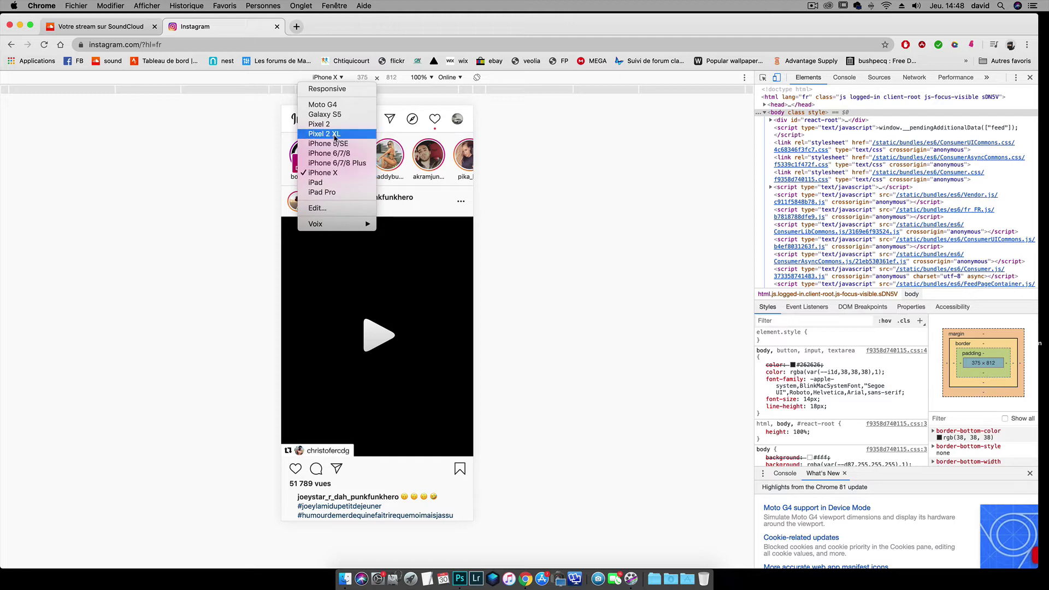
click(431, 78)
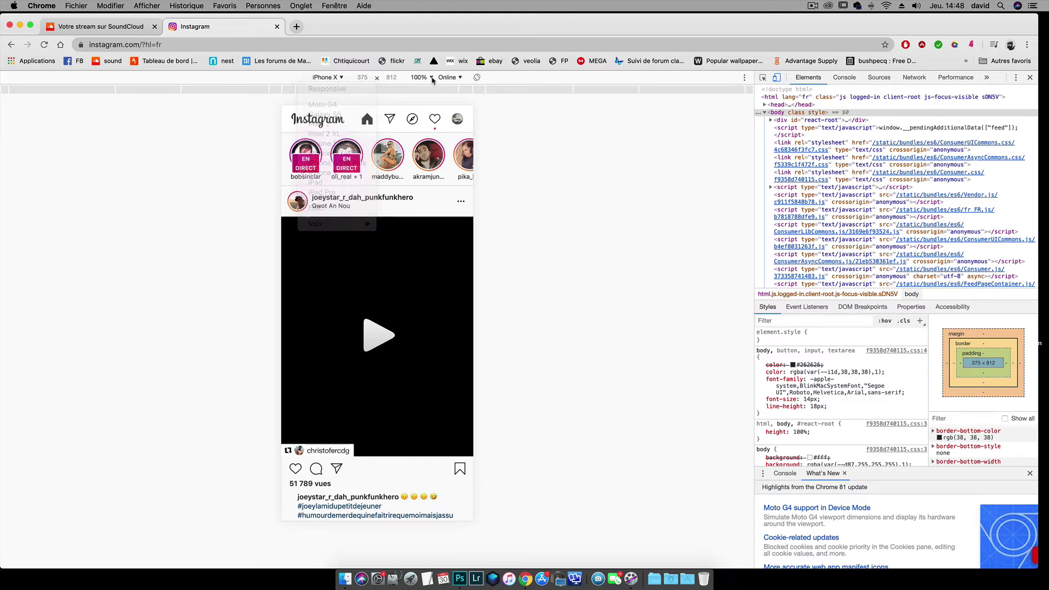
click(433, 78)
click(431, 118)
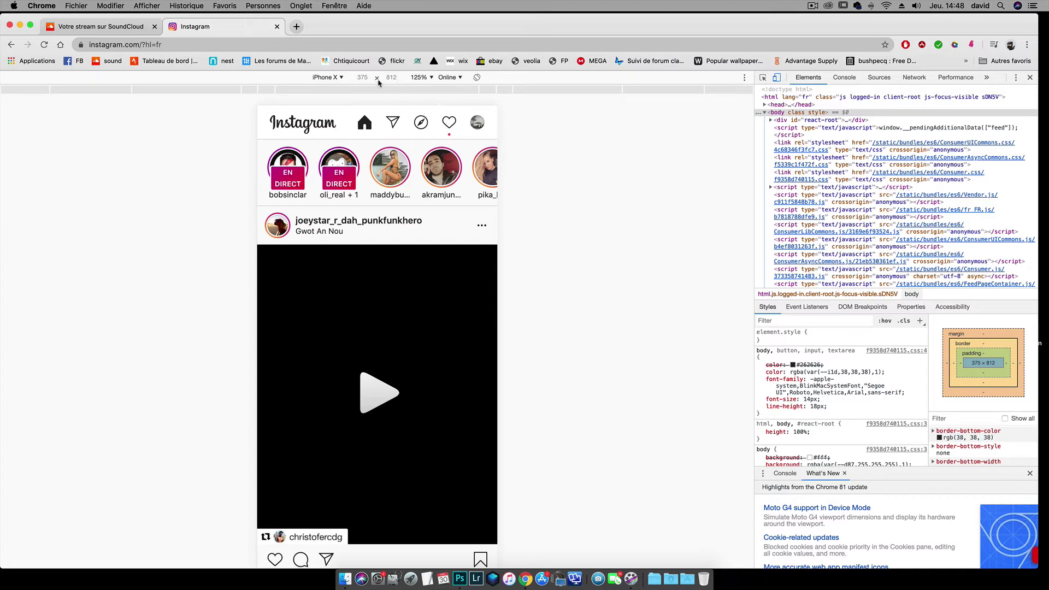
click(432, 79)
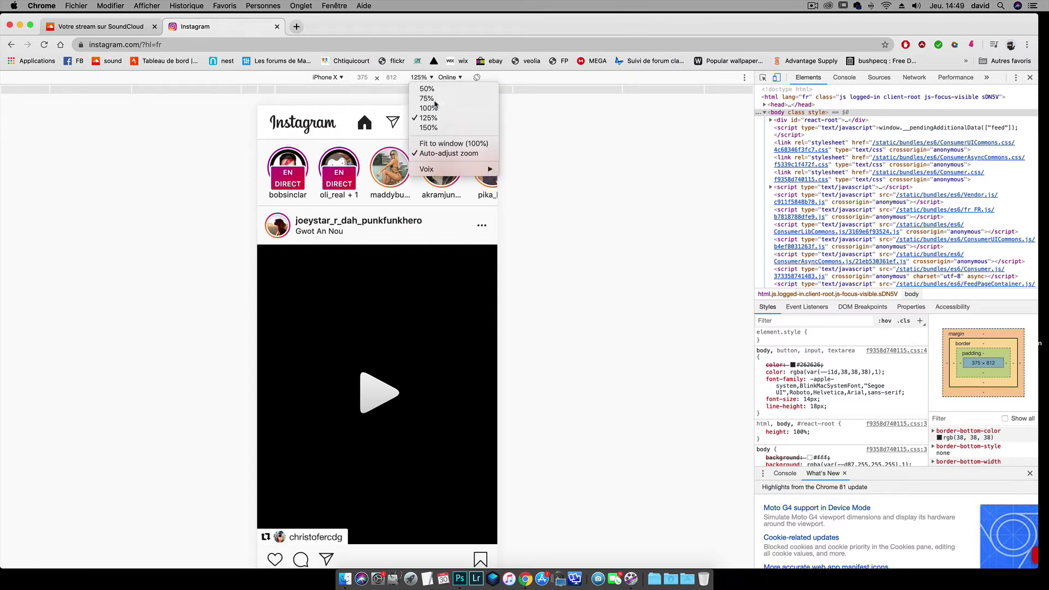
click(427, 98)
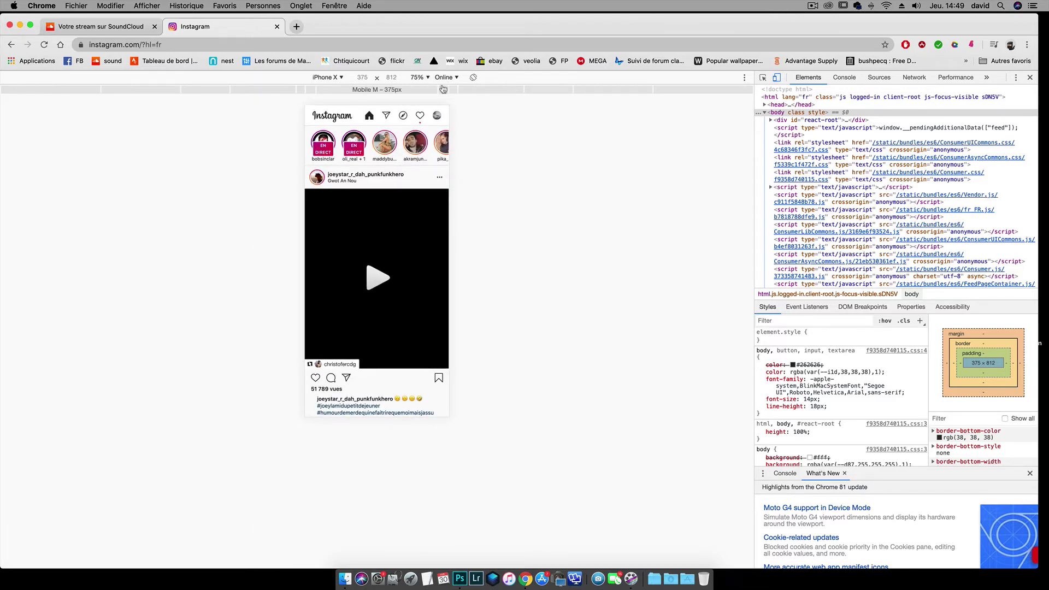
click(427, 77)
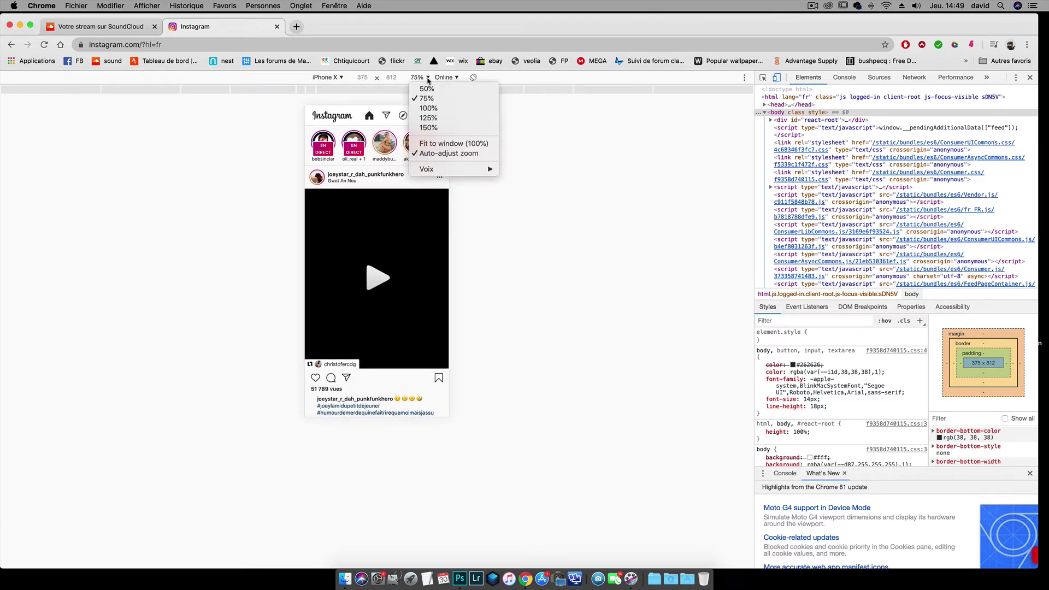
click(428, 107)
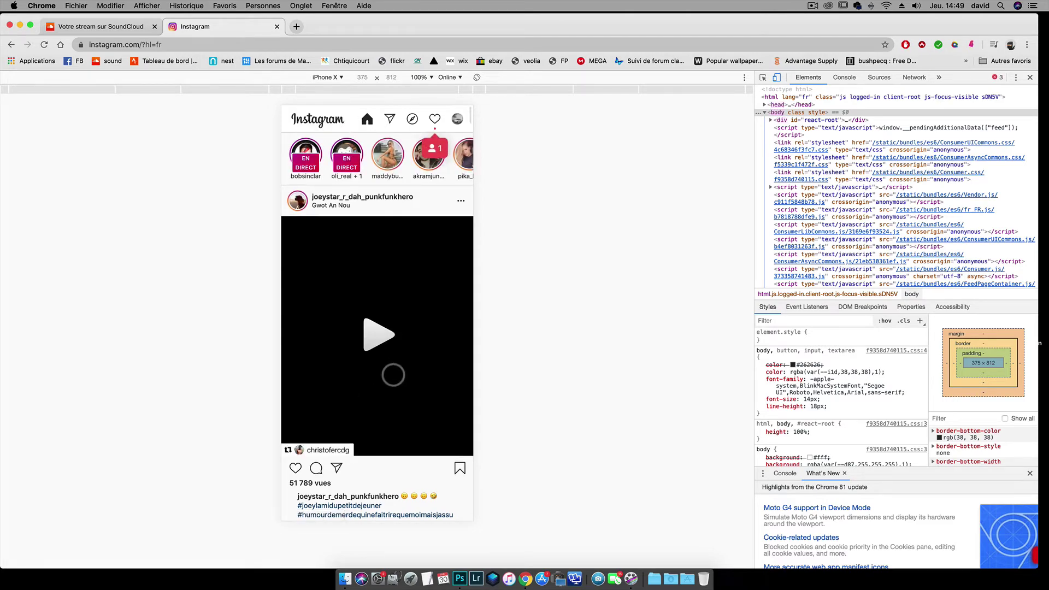
Step: Check the feed in the emulated phone view and reload the page to get Instagram's mobile layout
scroll(394, 371, down, 4)
scroll(394, 376, down, 15)
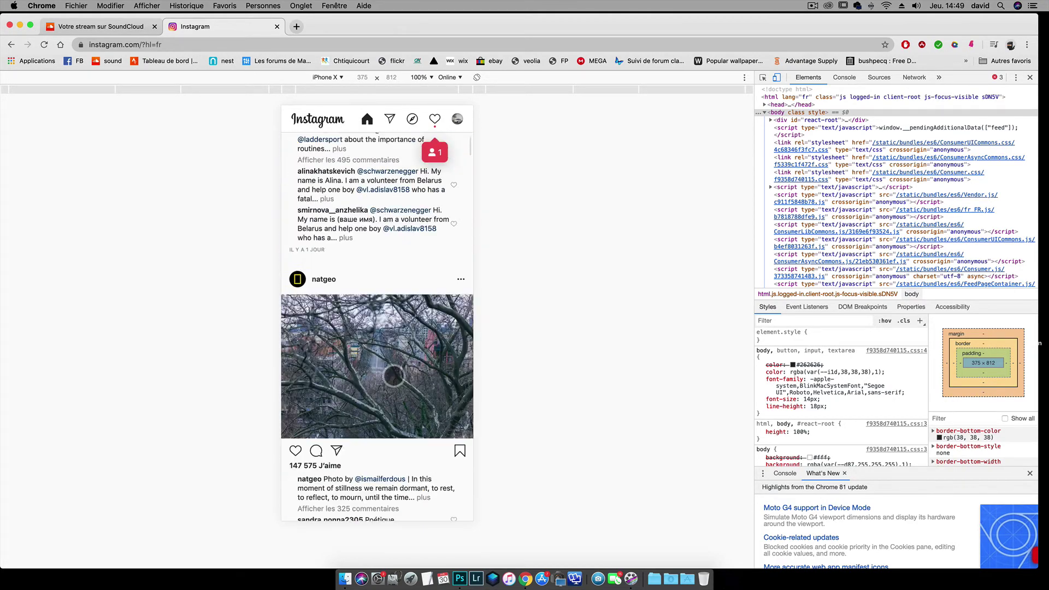
scroll(393, 376, up, 20)
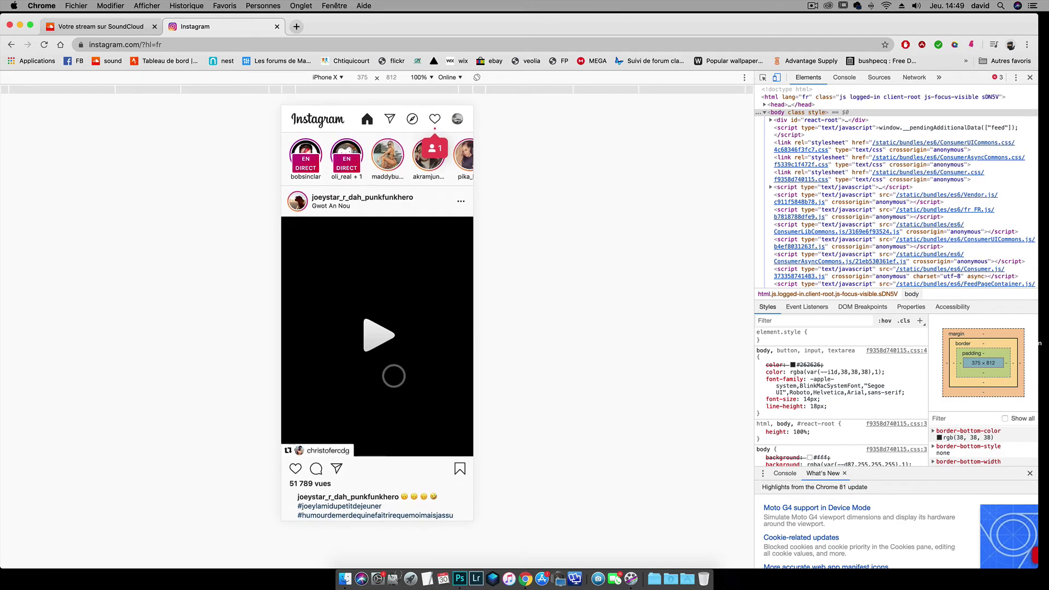
right_click(371, 178)
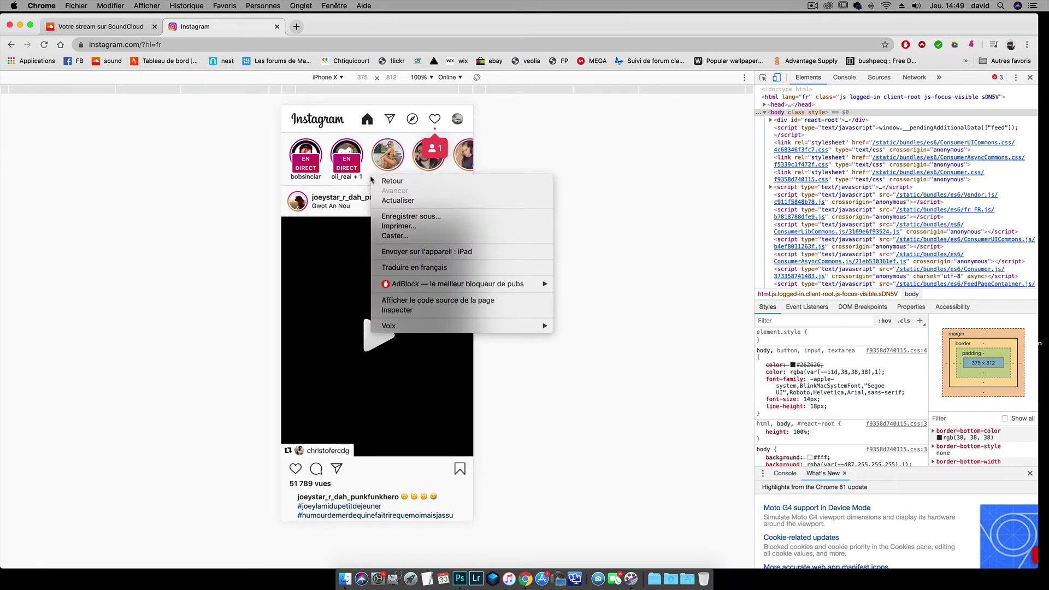
click(385, 201)
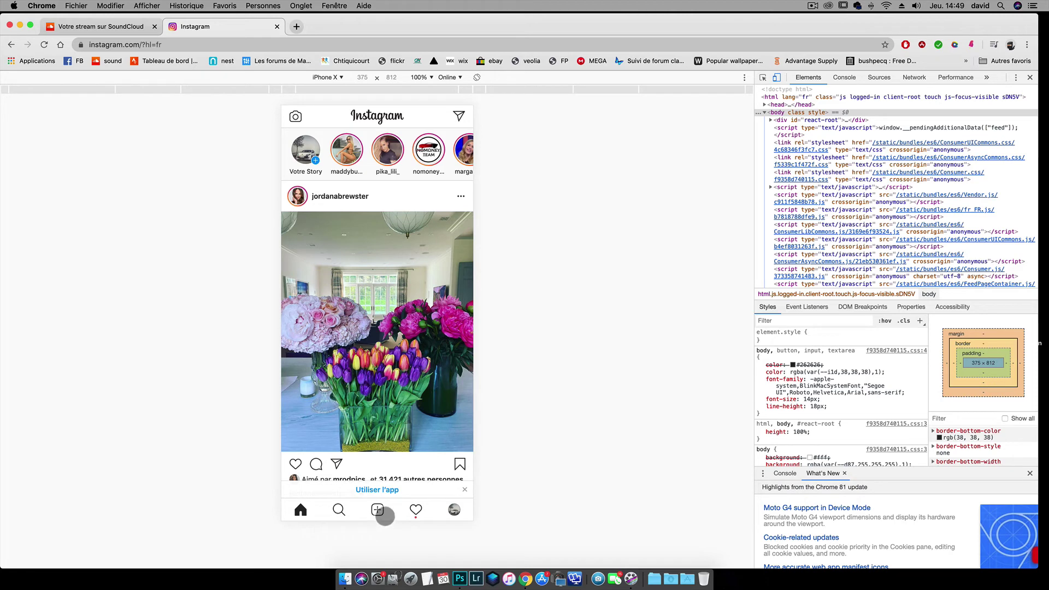
Step: Start a new Instagram post with the photo IMG_9432.jpg from the facebook folder
click(385, 516)
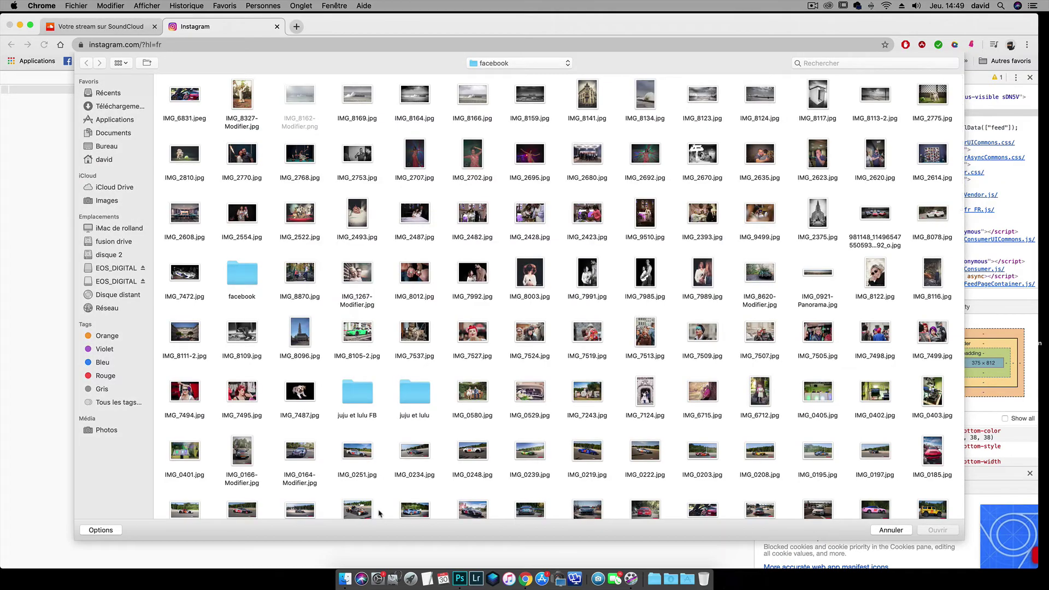
scroll(601, 224, down, 15)
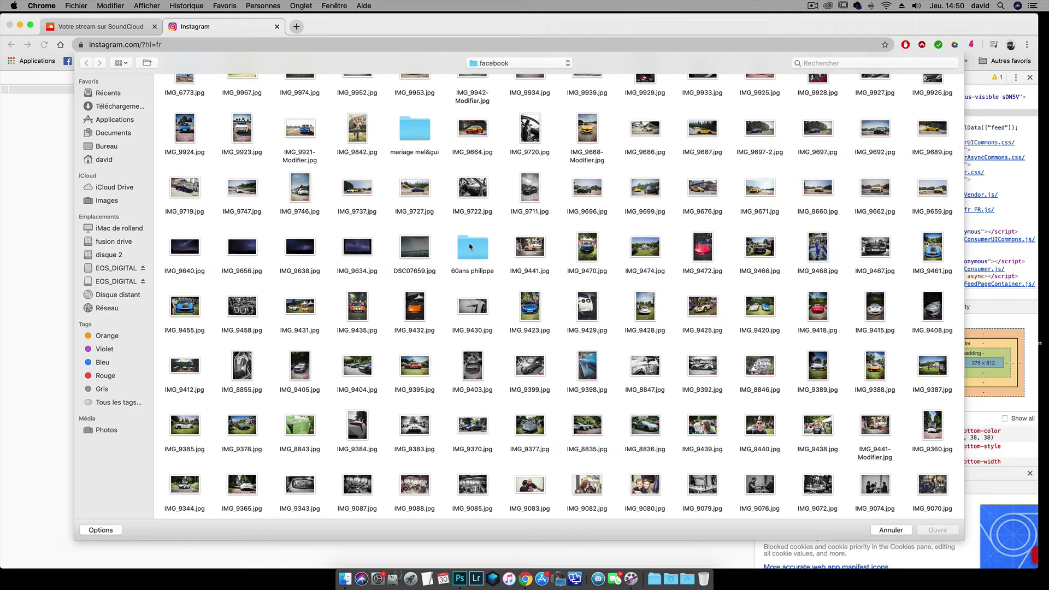
scroll(603, 236, down, 20)
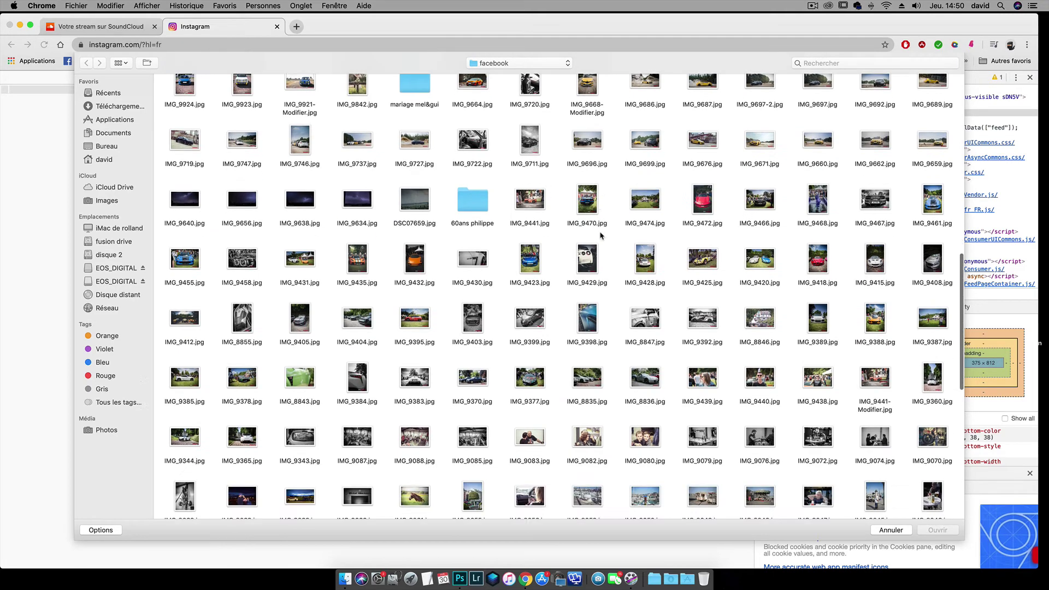
scroll(601, 236, up, 5)
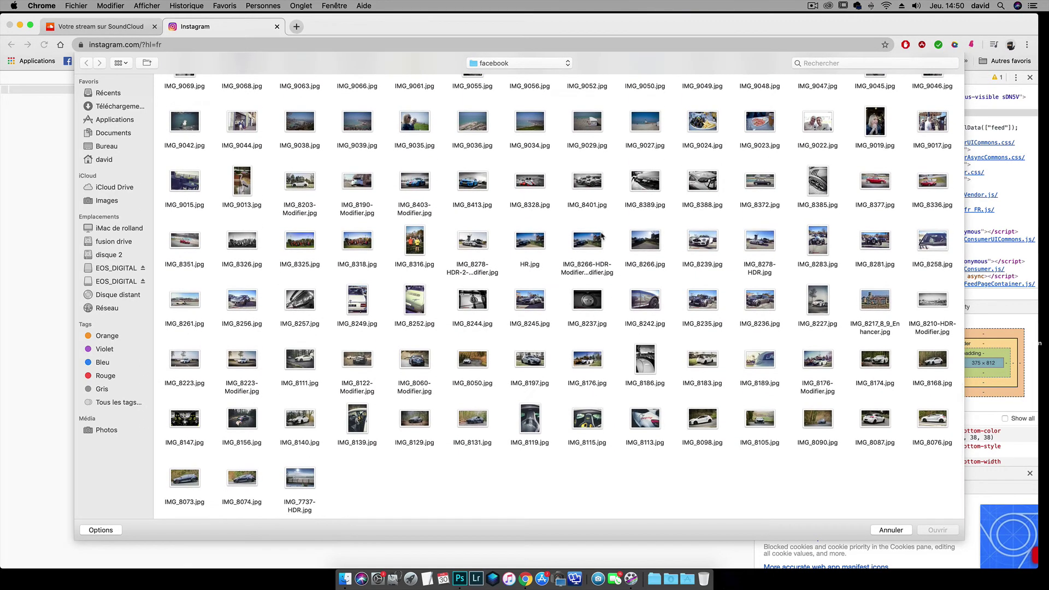
scroll(602, 236, up, 7)
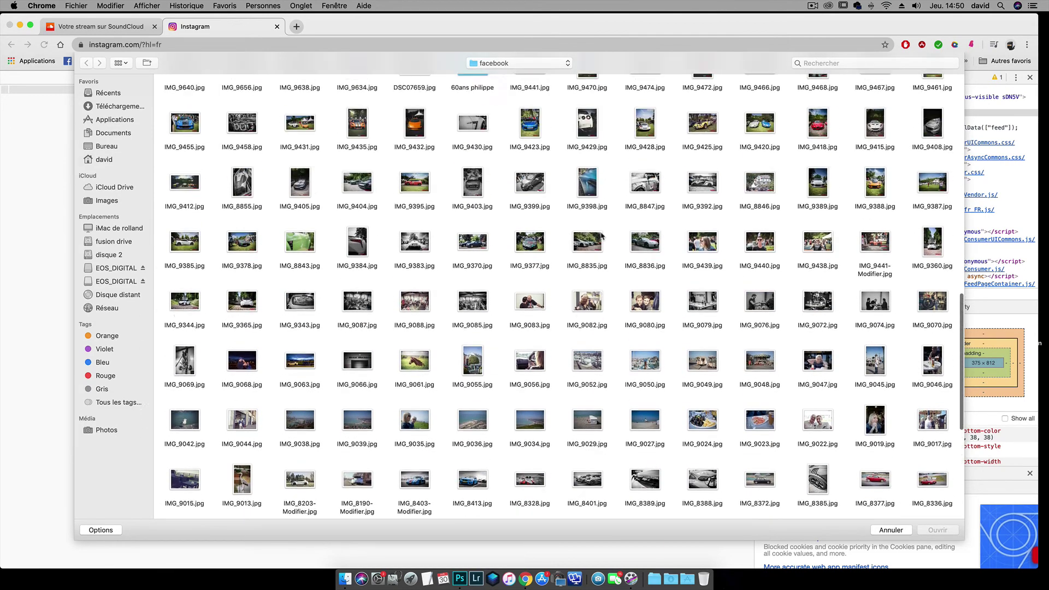
click(415, 251)
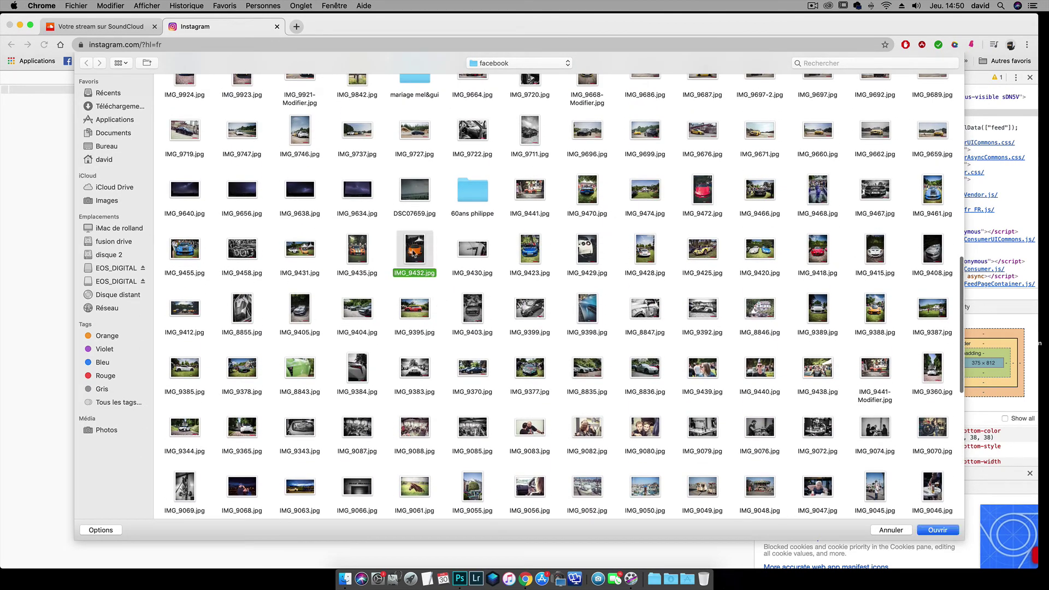
click(938, 530)
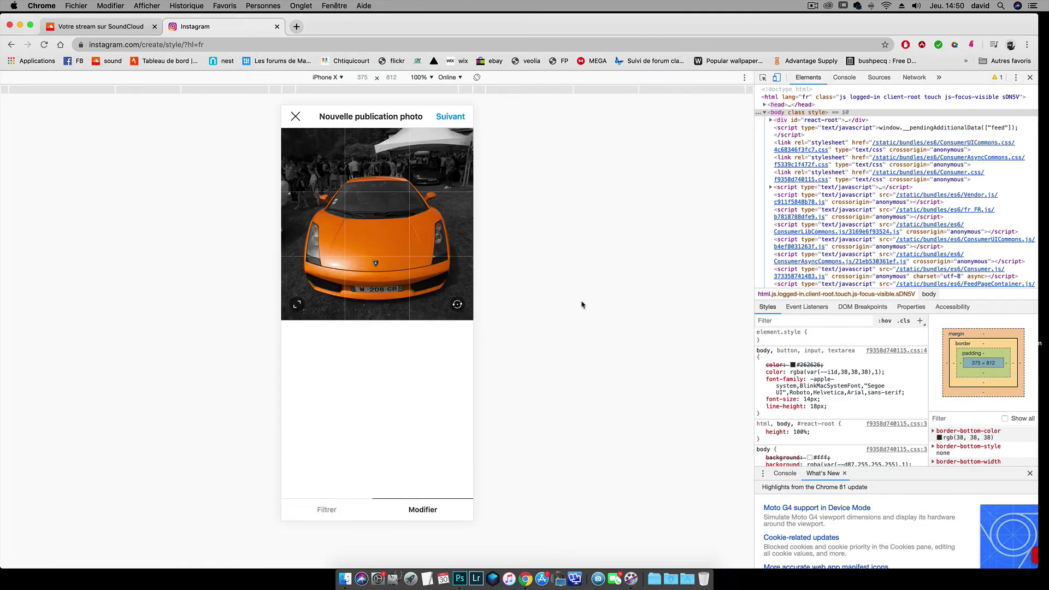
Step: Publish the orange car photo without filter, caption, location or tagged people, and close the developer tools
click(458, 122)
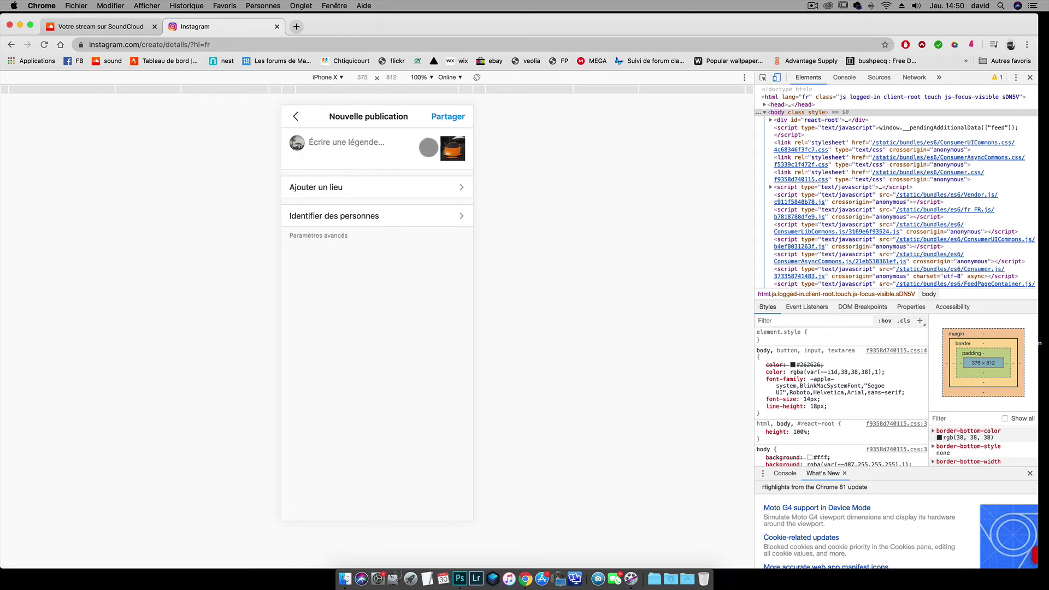
click(458, 121)
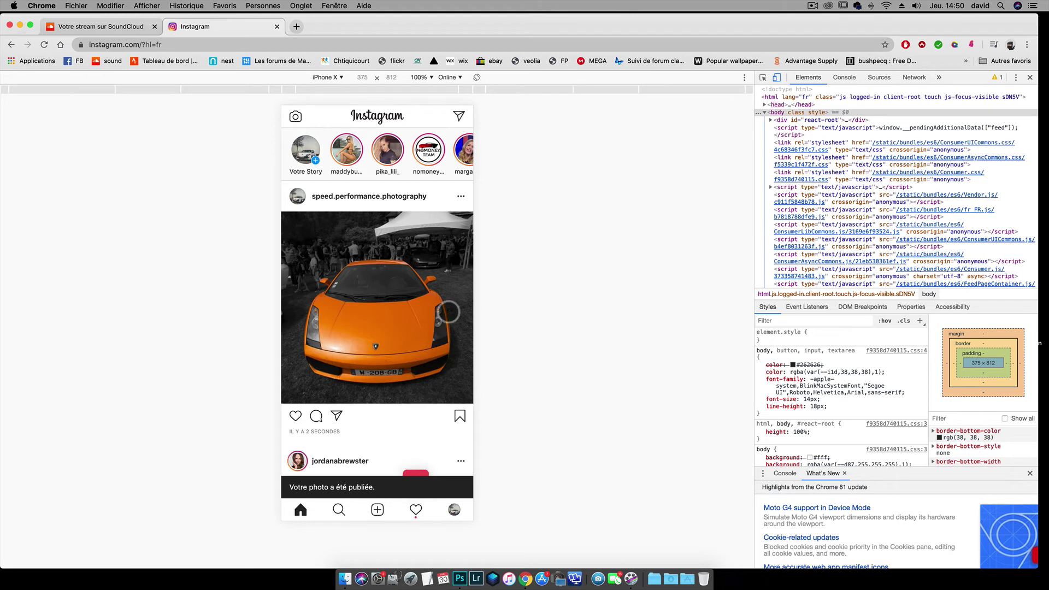
click(402, 336)
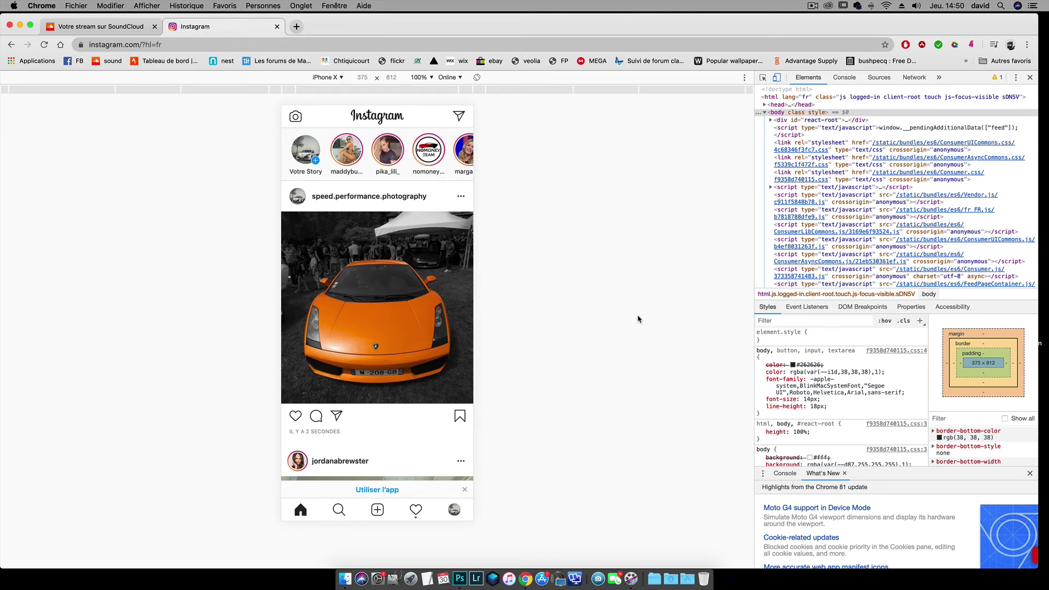
click(1031, 78)
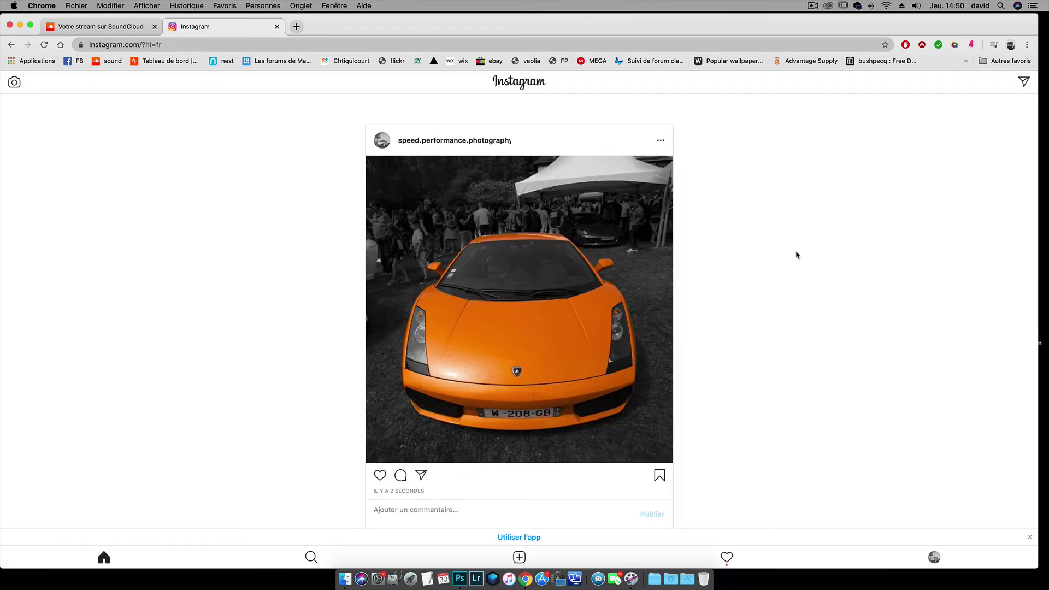
Step: Reopen the developer tools, toggle the mobile device emulation on and off, and close the developer tools
scroll(293, 206, down, 5)
scroll(293, 206, up, 5)
click(149, 6)
mouse_move(257, 131)
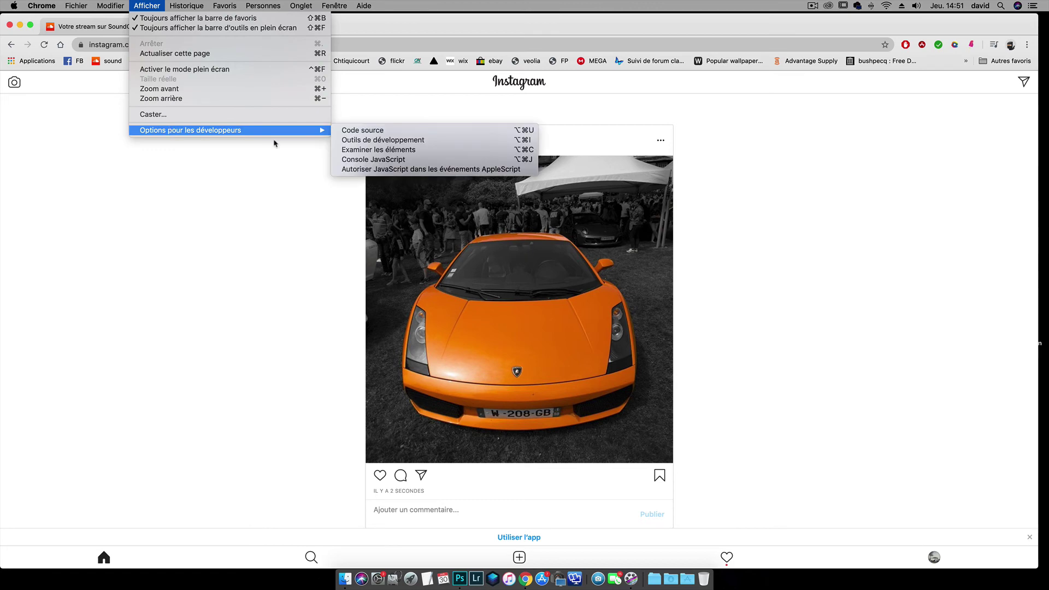
click(393, 141)
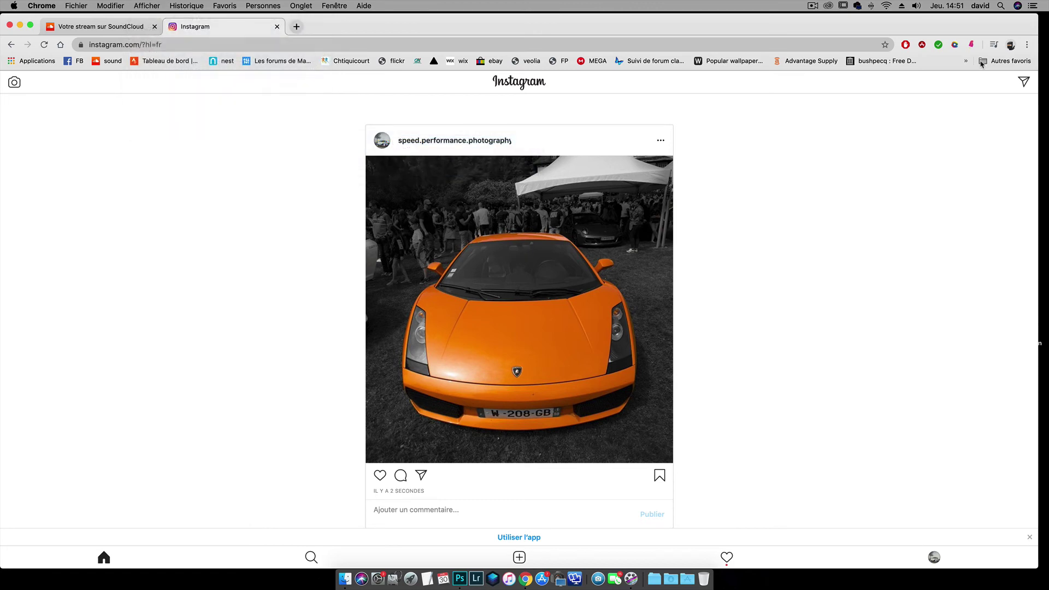
click(777, 78)
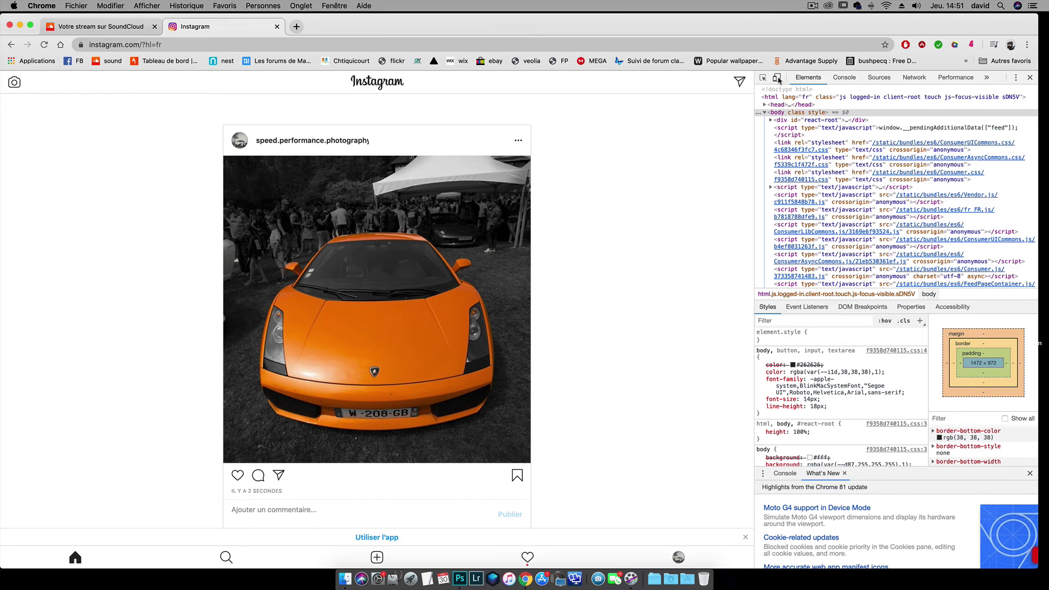
click(778, 78)
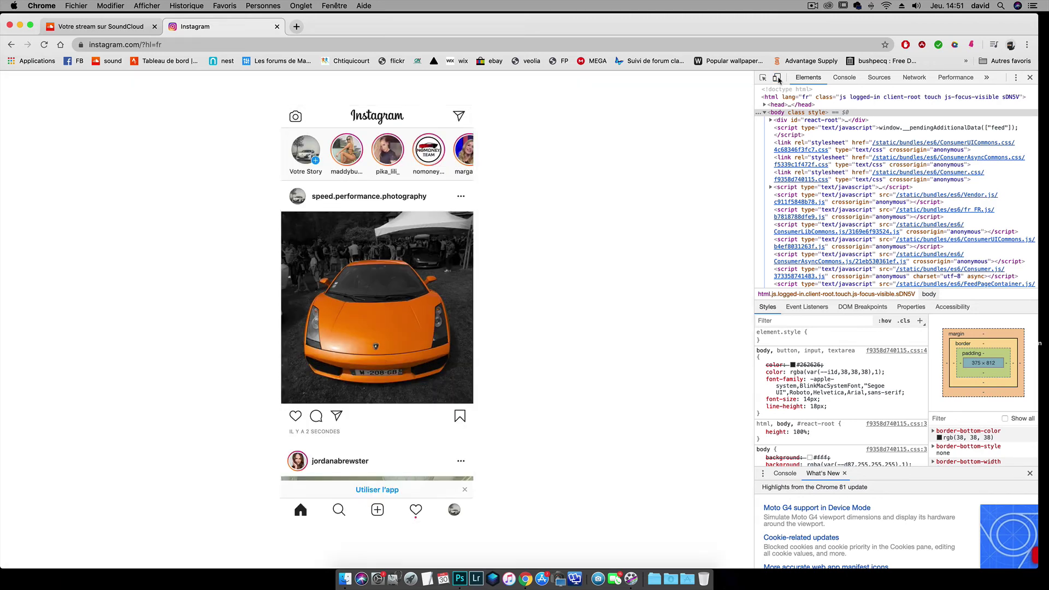
click(777, 78)
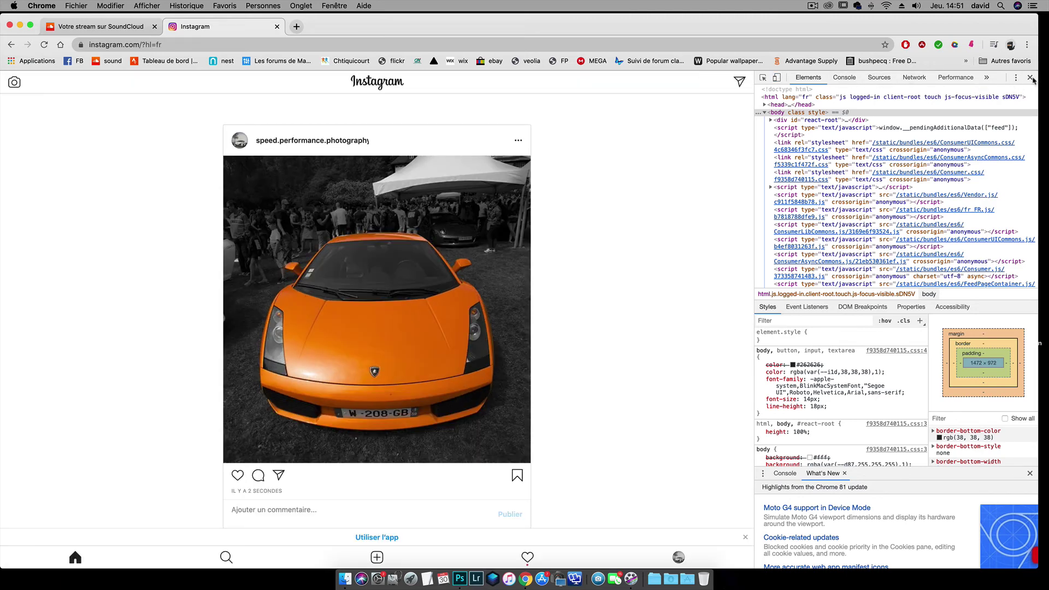
click(1032, 80)
right_click(281, 116)
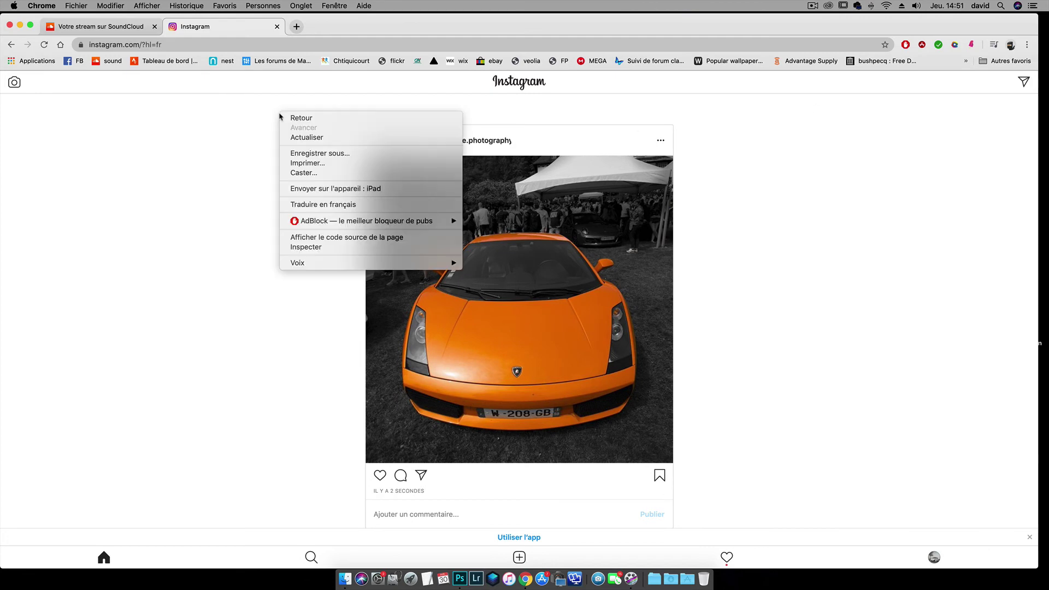
click(303, 137)
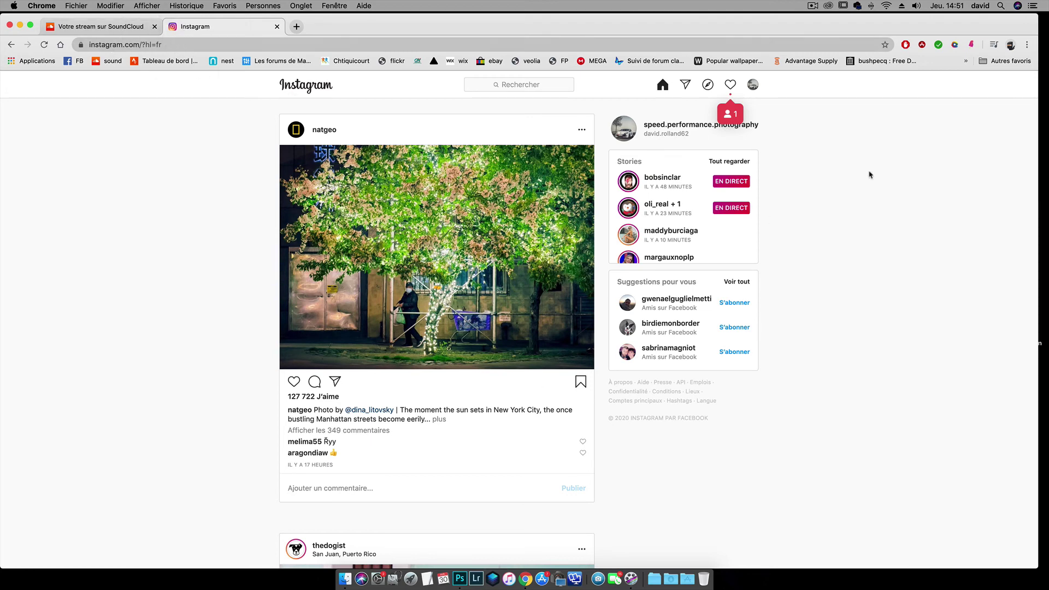
scroll(541, 252, down, 2)
scroll(472, 236, down, 10)
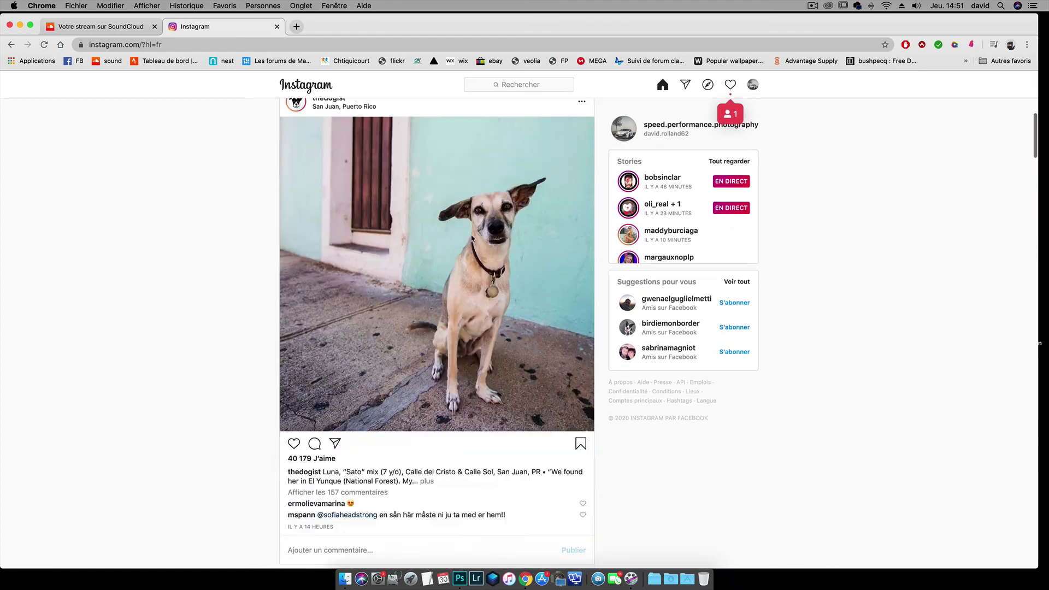
scroll(472, 238, up, 15)
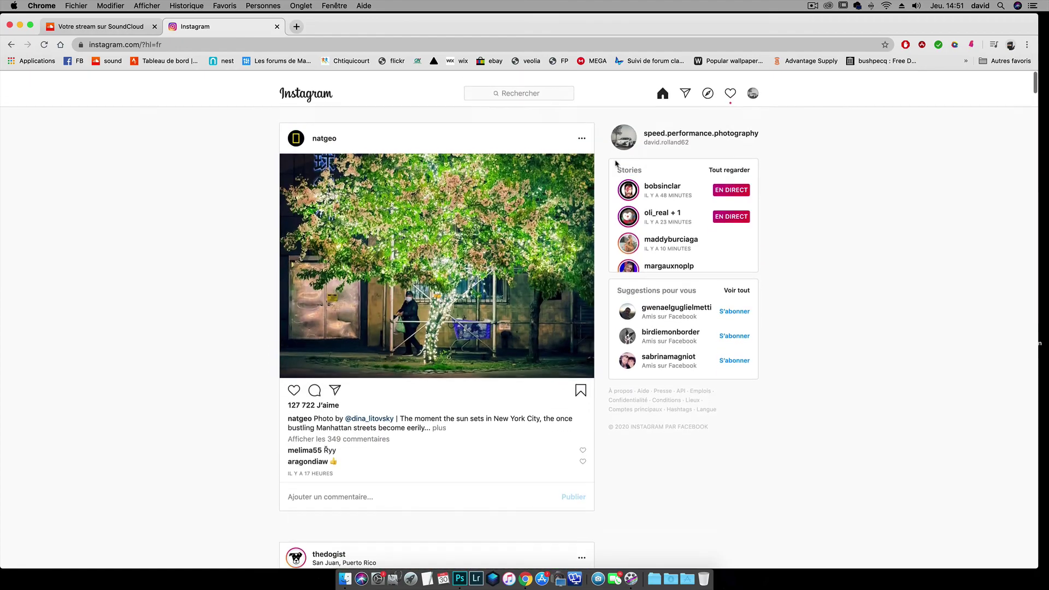
Step: Check the published orange car photo on the account's own profile, and return to the home feed
click(708, 128)
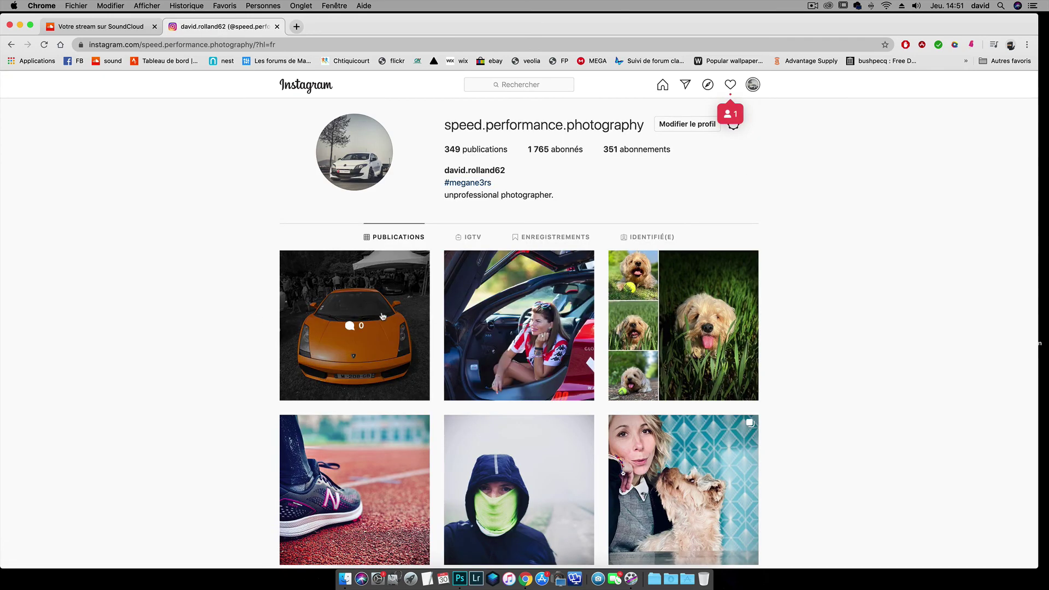
click(383, 301)
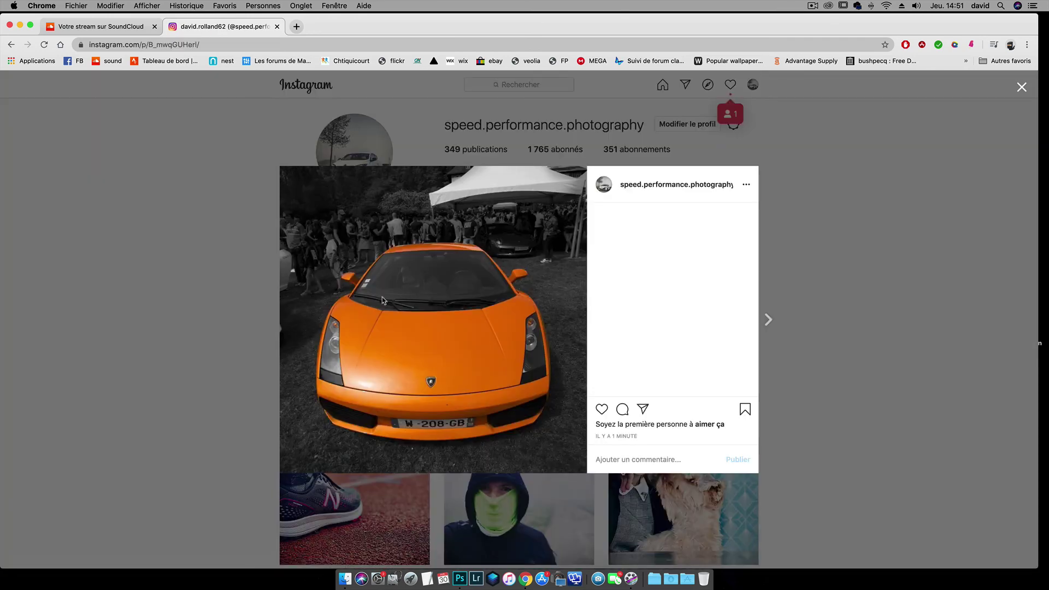
click(1021, 89)
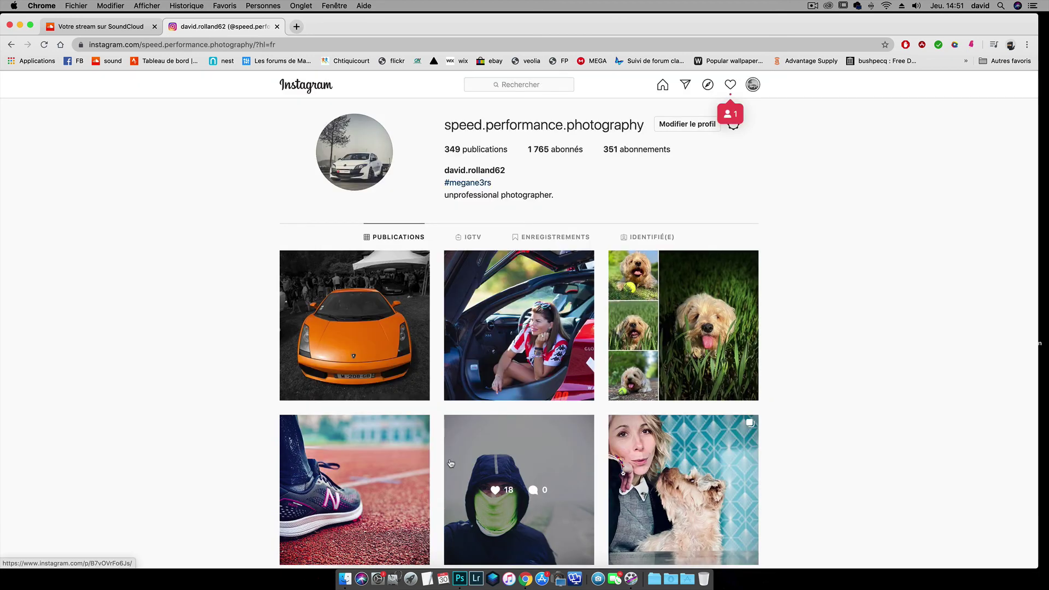
click(665, 87)
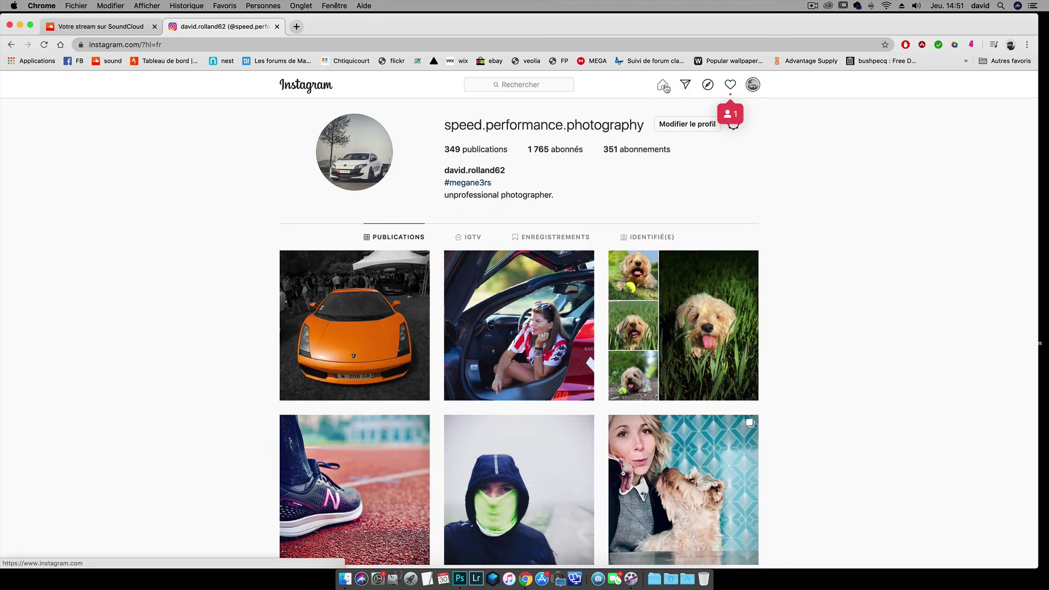
scroll(481, 253, down, 10)
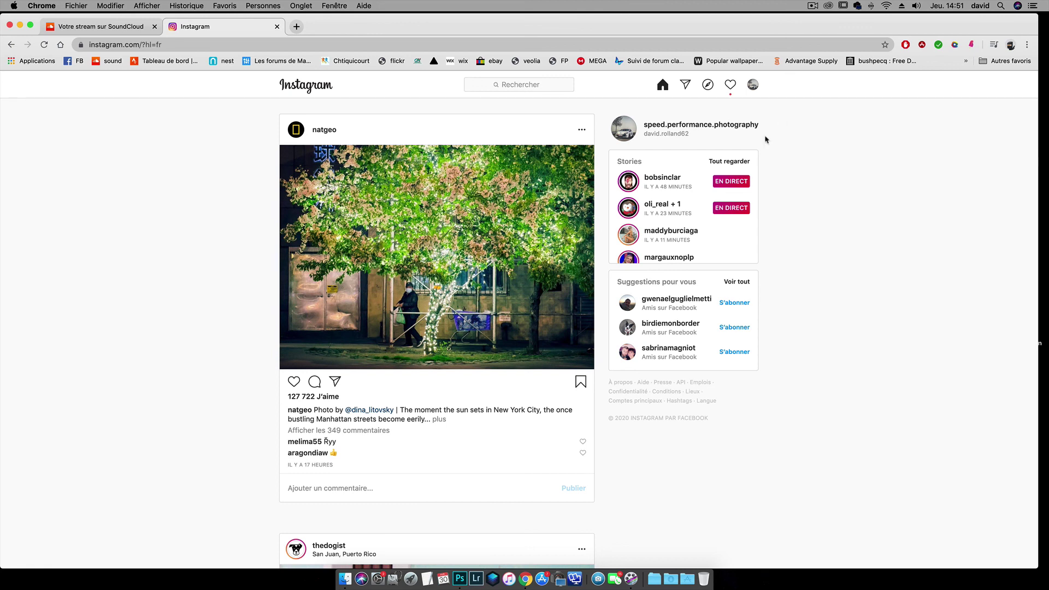
click(813, 6)
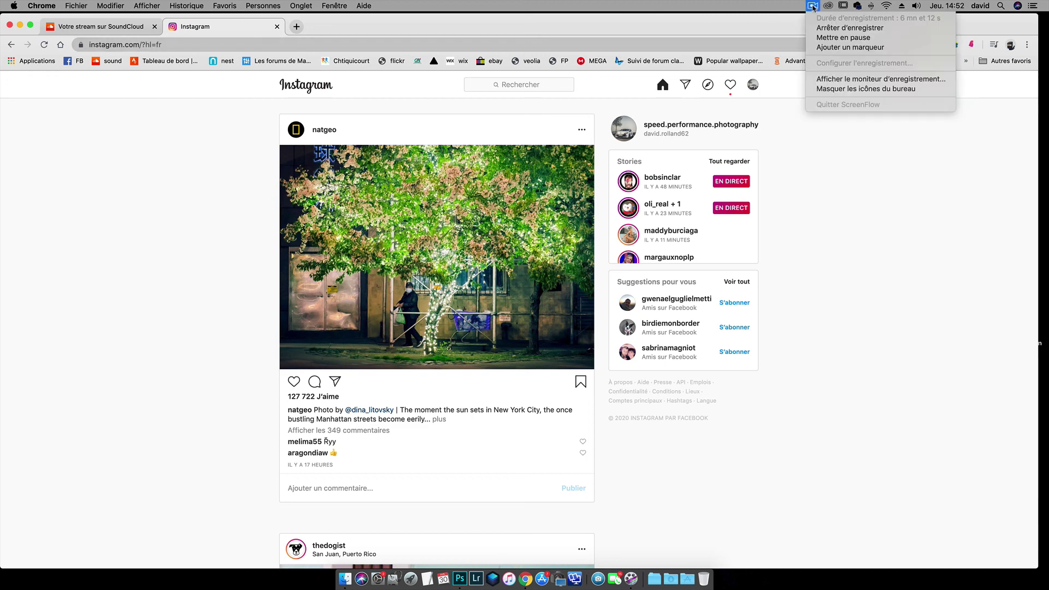